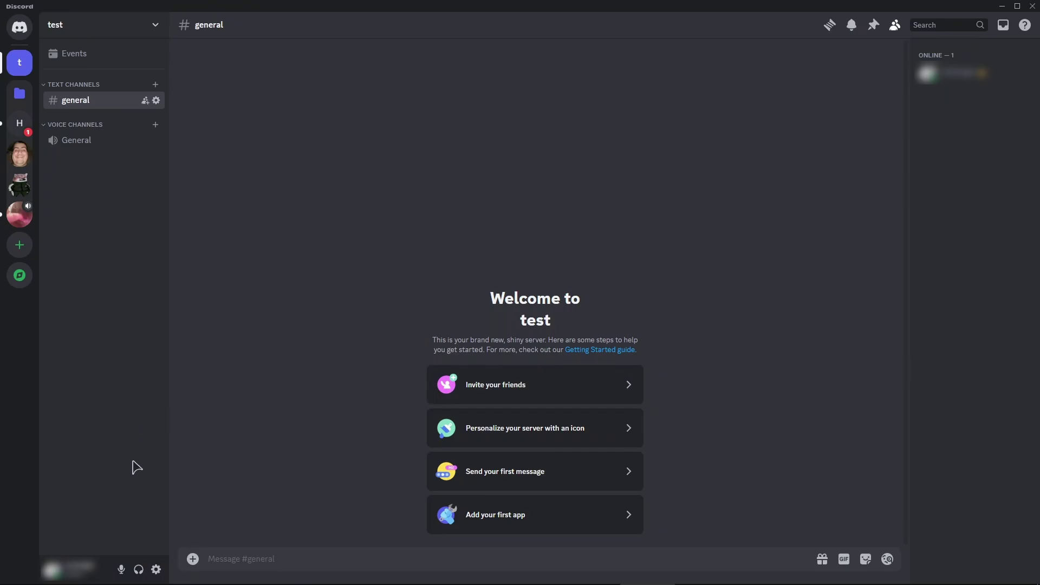
Step: Open Discord's User Settings from the gear icon at the bottom-left
click(156, 568)
scroll(289, 407, down, 5)
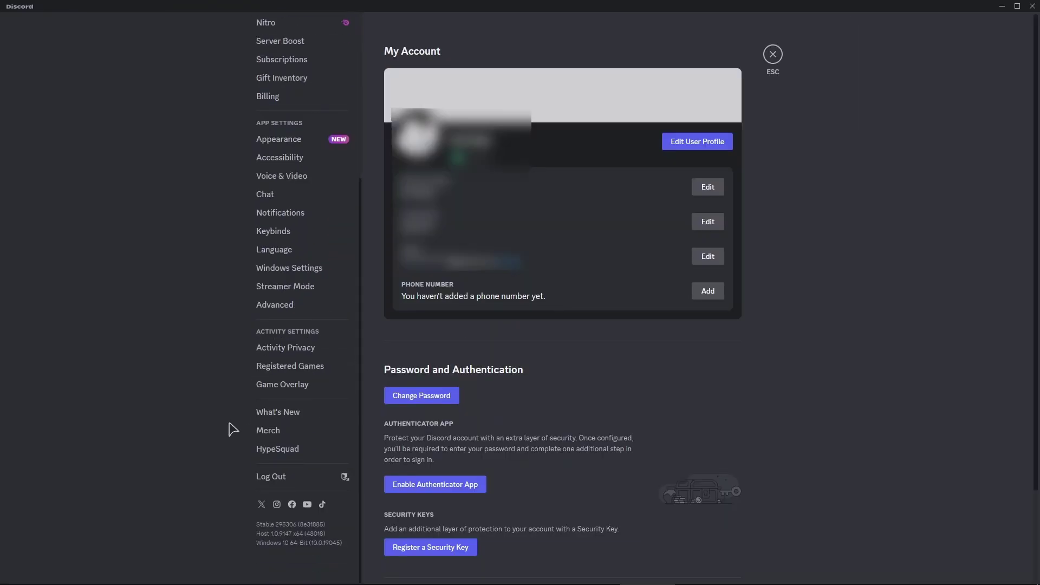
Step: Show the Activity Privacy page with activity sharing and both game-joining options on
click(285, 347)
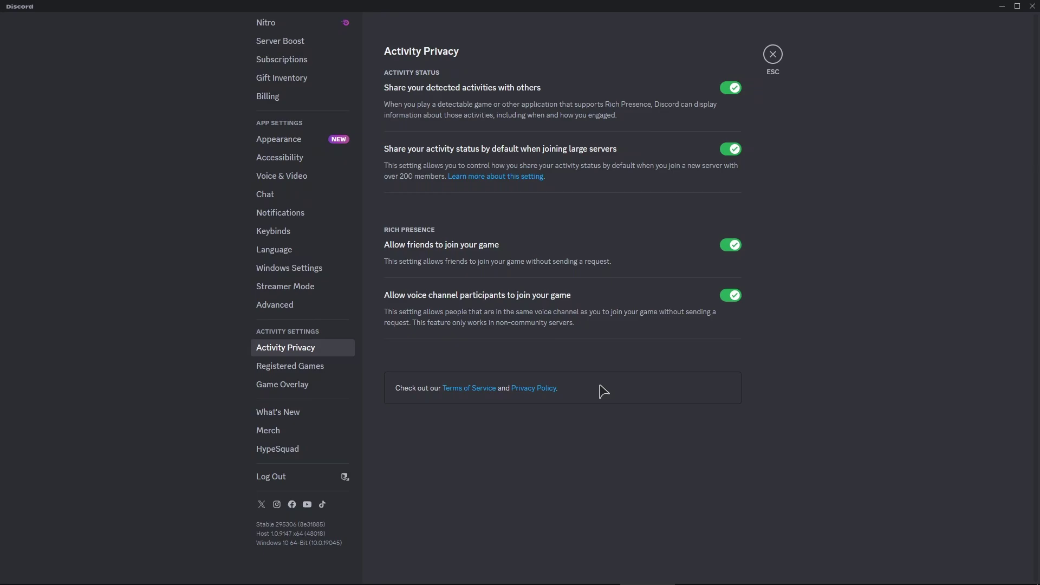